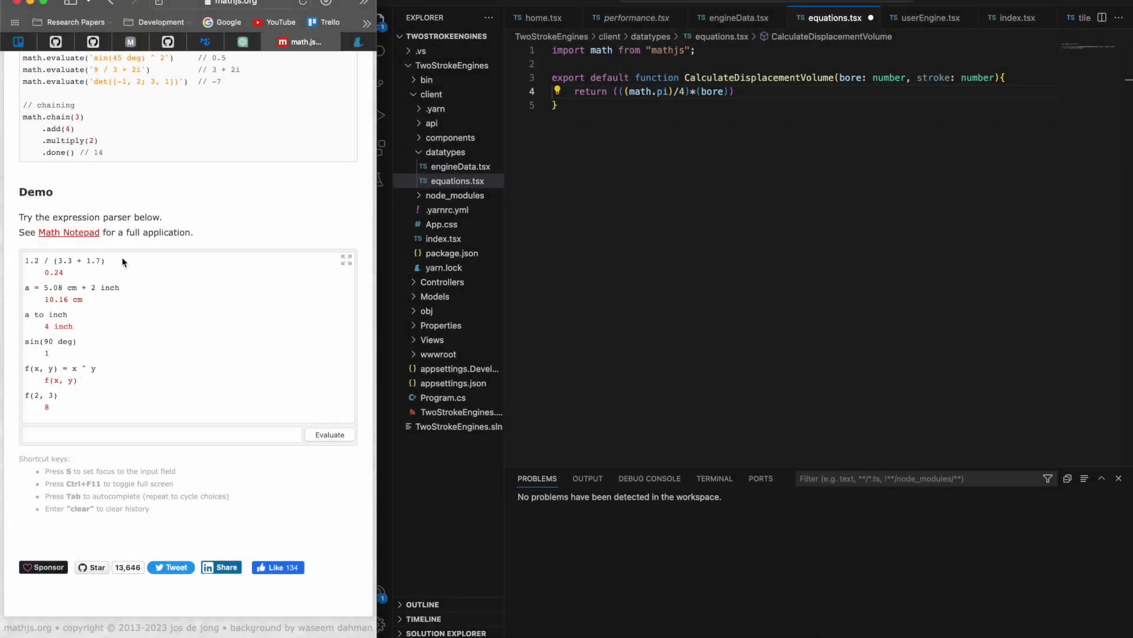
pyautogui.scroll(4, 167, 244)
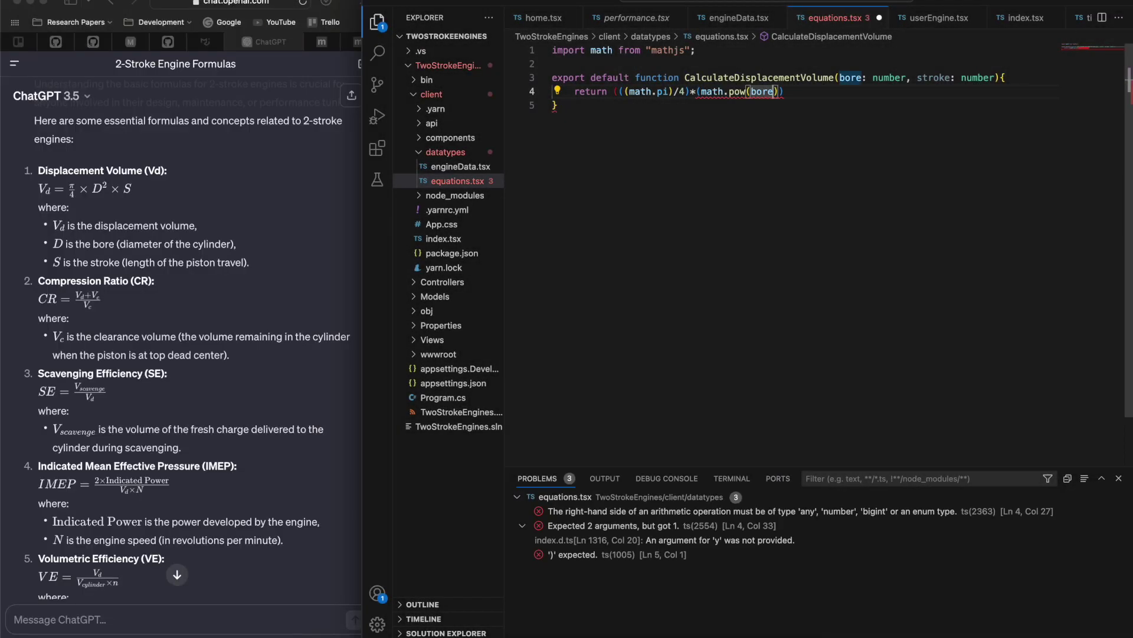
pyautogui.write(',2')
# Step: Move the cursor past the squared-bore argument in the pi/4 × bore² × stroke return line
pyautogui.press('Right')
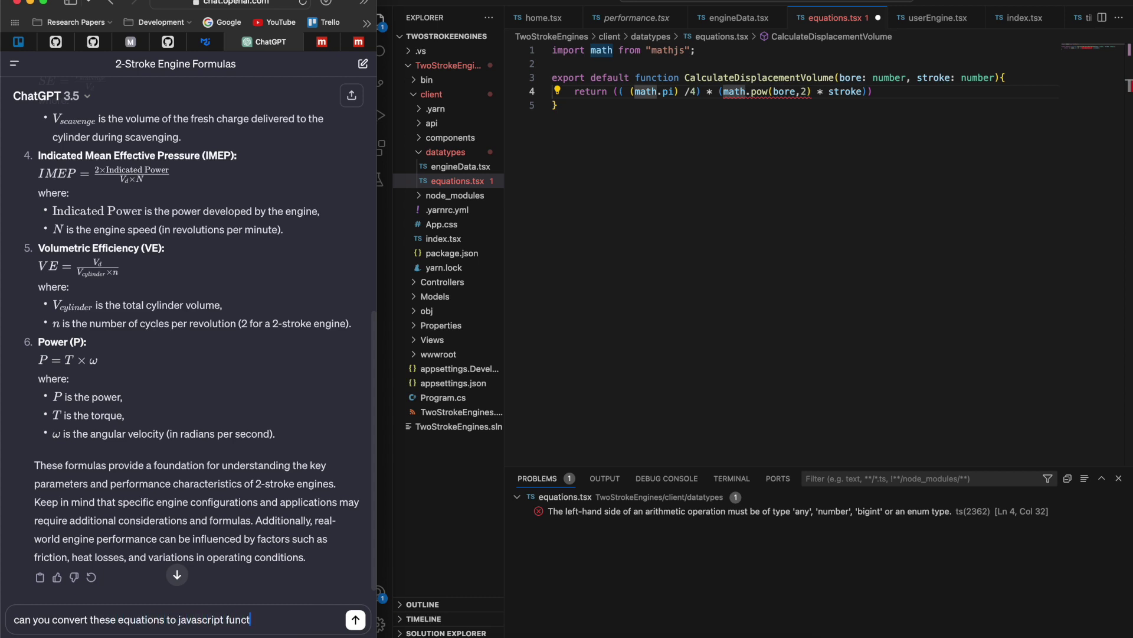
pyautogui.write('the results of each equation?')
# Step: Submit the prompt asking ChatGPT to convert the 2-stroke engine equations into JavaScript functions
pyautogui.press('Return')
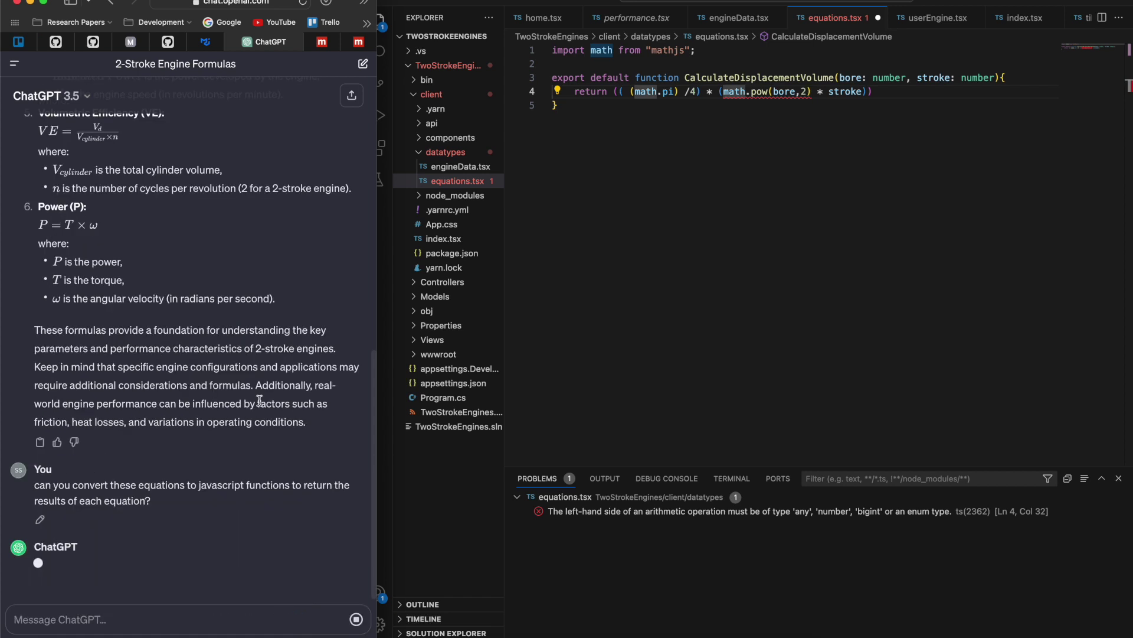